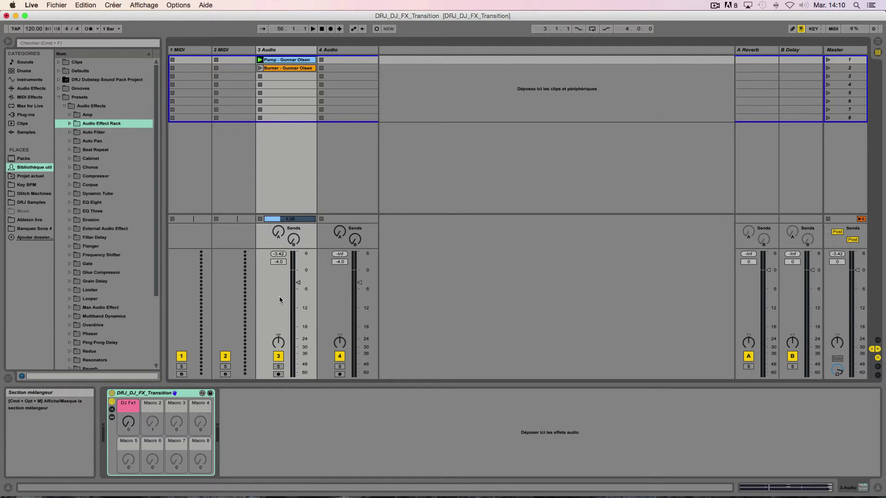
# Step: Play back the Pump and Burner clips on the 3 Audio track to hear the existing transition
pyautogui.press('space')
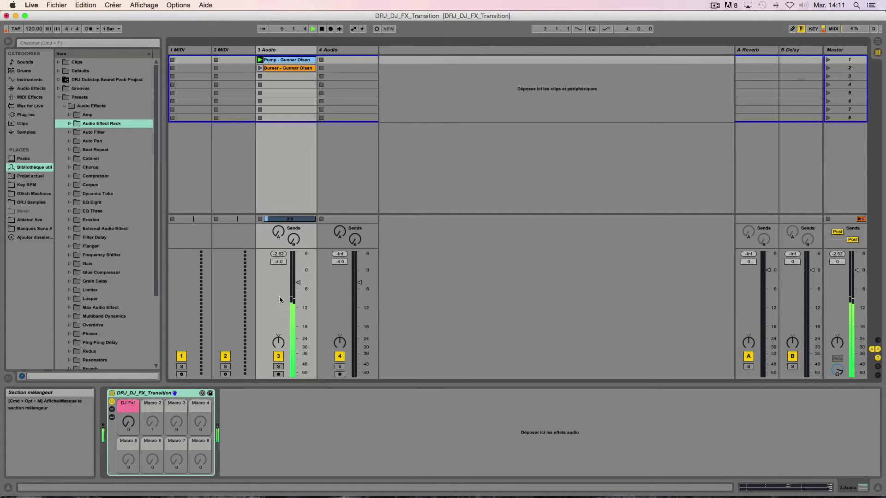
pyautogui.press('space')
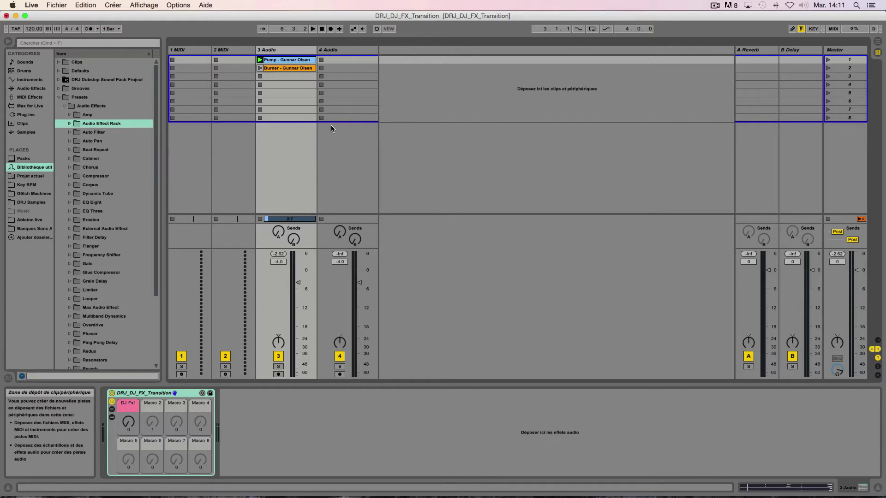
pyautogui.press('space')
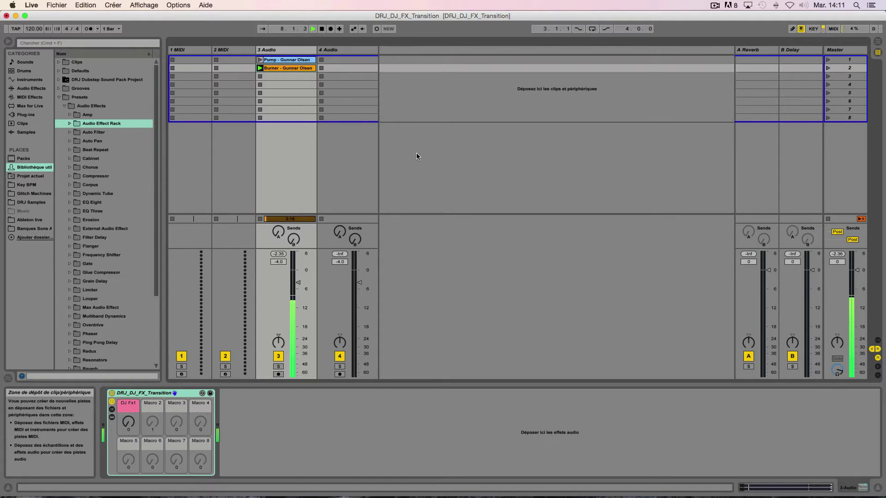
pyautogui.press('space')
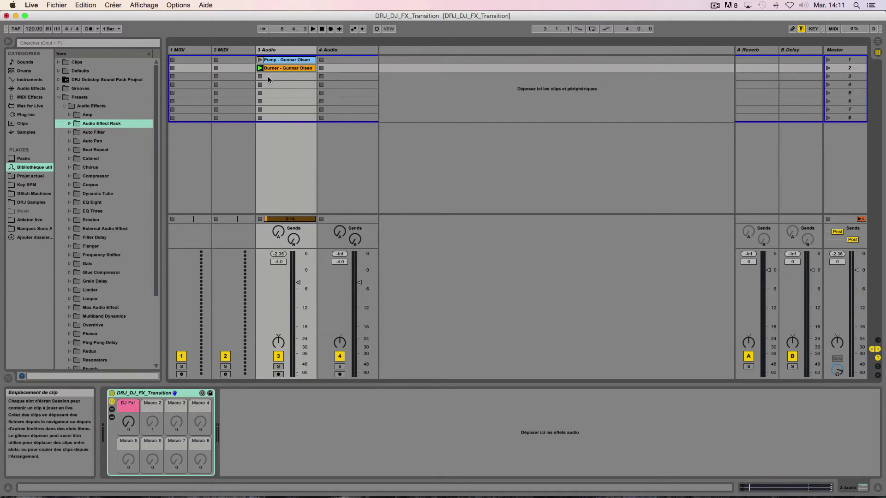
# Step: Stop the clips on the 3 Audio track and delete its DRJ_DJ_FX_Transition rack
pyautogui.click(284, 60)
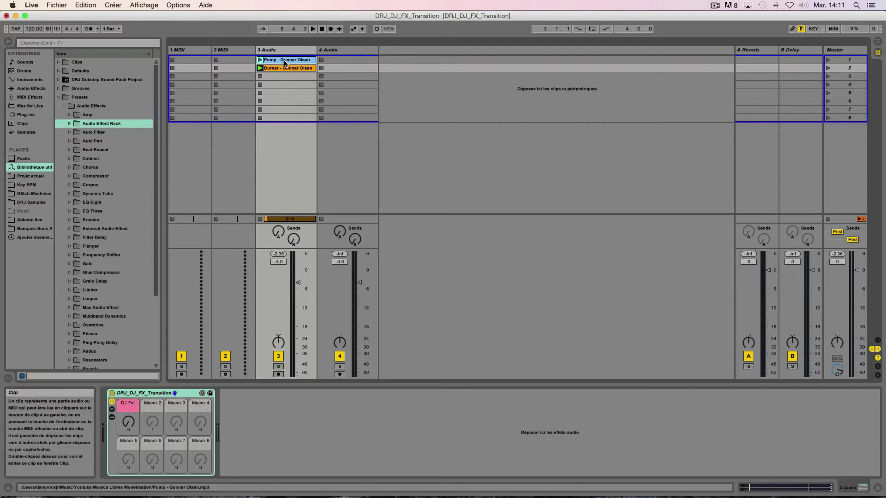
pyautogui.click(259, 117)
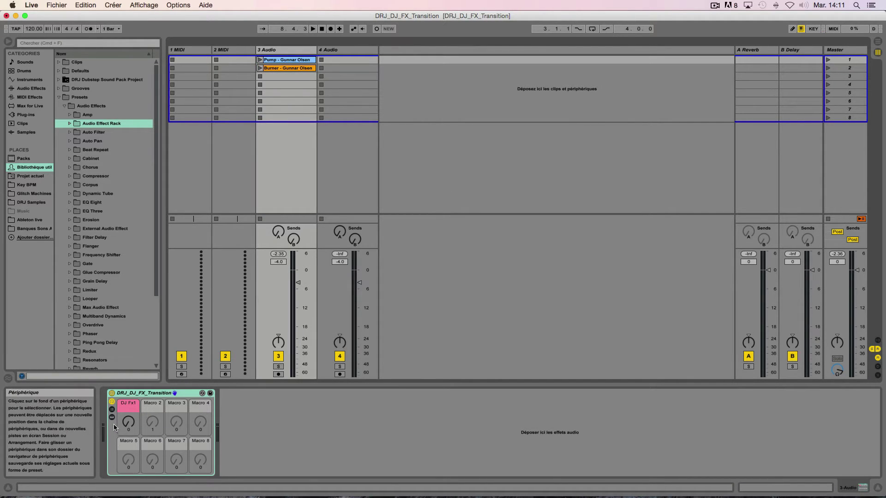
pyautogui.click(160, 398)
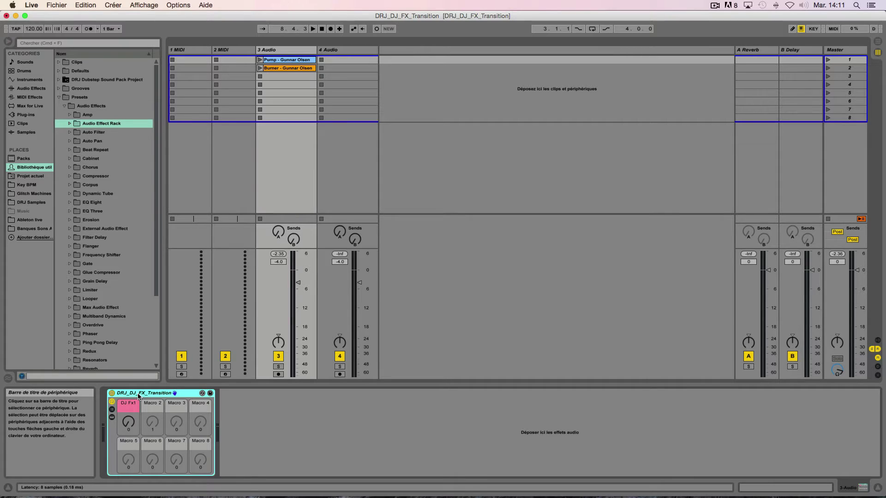
pyautogui.press('Delete')
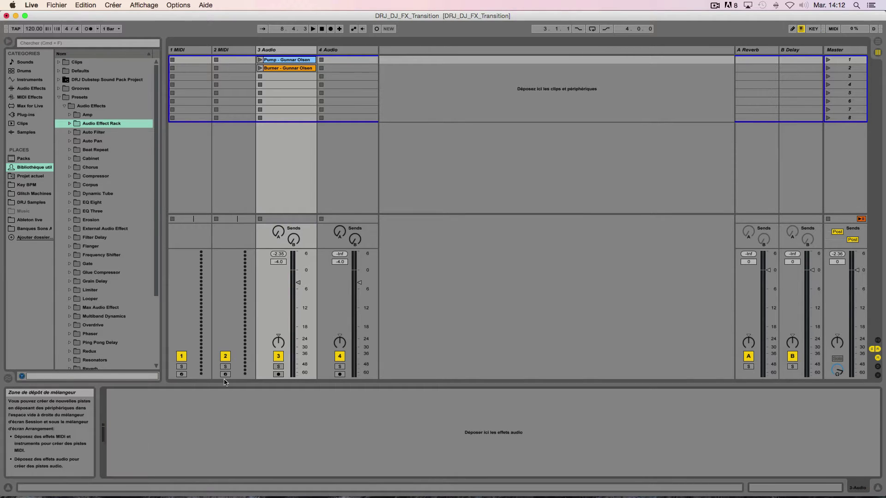
# Step: Add an empty Audio Effect Rack to the 3 Audio track and show its macro controls and chain list
pyautogui.moveTo(97, 125); pyautogui.dragTo(250, 421)
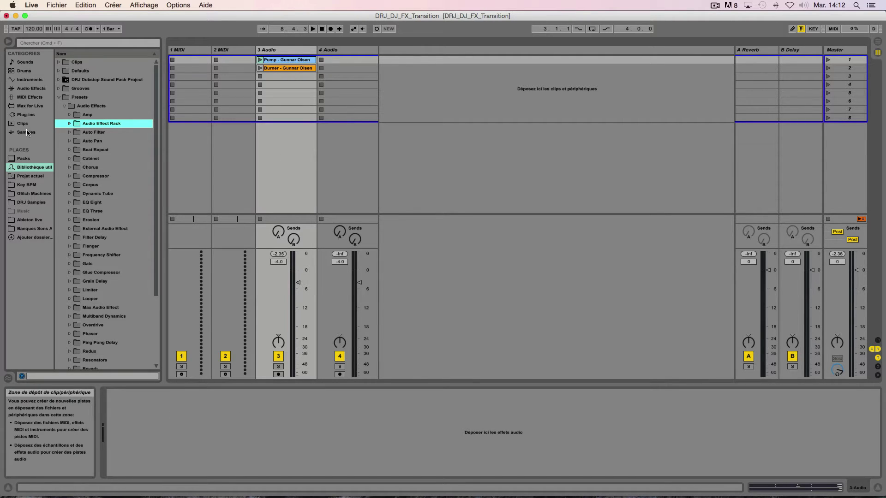
pyautogui.click(26, 89)
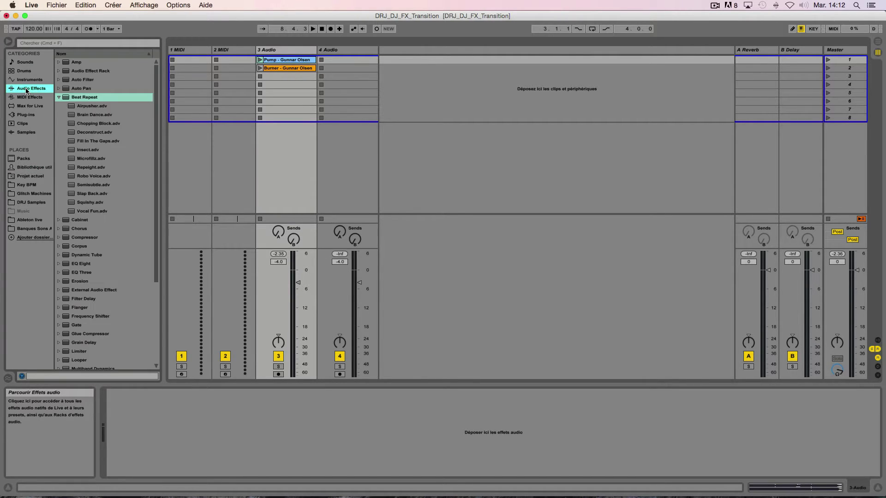
pyautogui.click(59, 97)
pyautogui.click(88, 73)
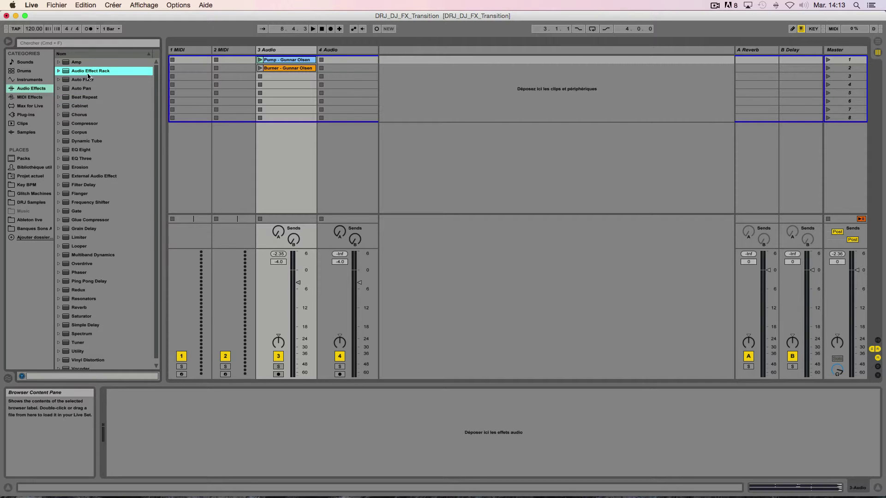
pyautogui.moveTo(78, 73); pyautogui.dragTo(286, 197)
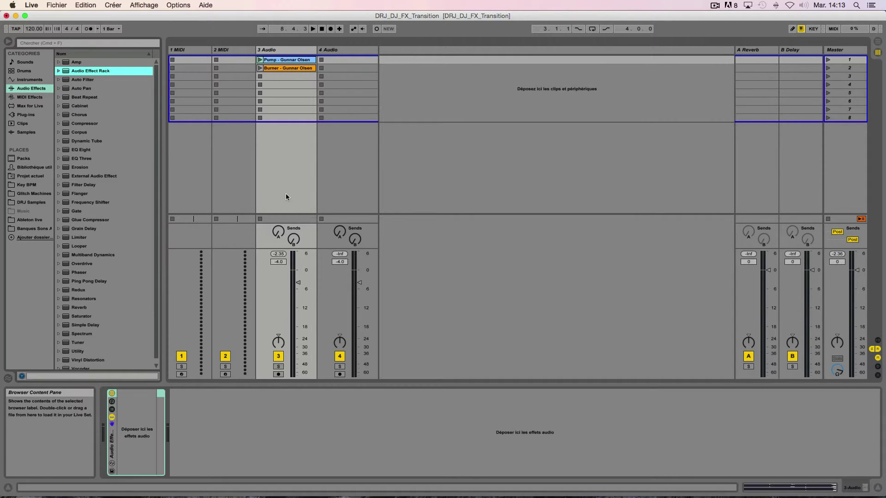
pyautogui.click(112, 410)
pyautogui.click(112, 403)
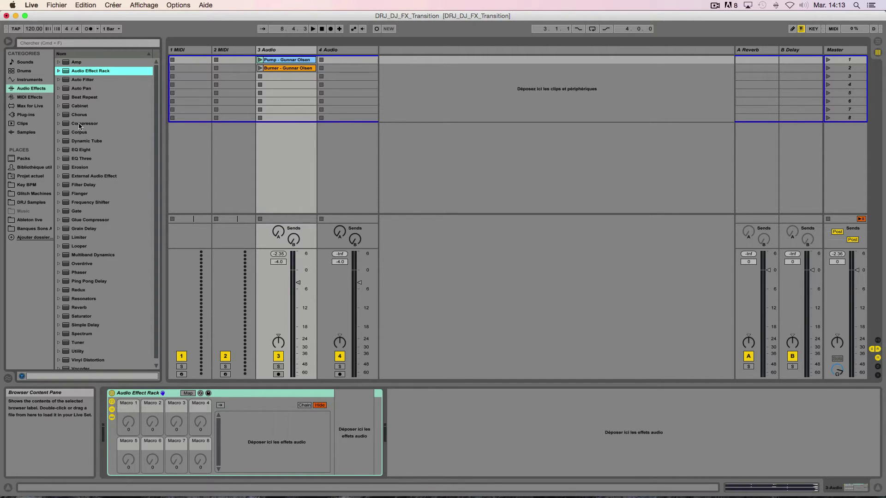
# Step: Add Beat Repeat to the rack as a new chain and map its device on/off switch to Macro 1
pyautogui.moveTo(73, 98); pyautogui.dragTo(288, 429)
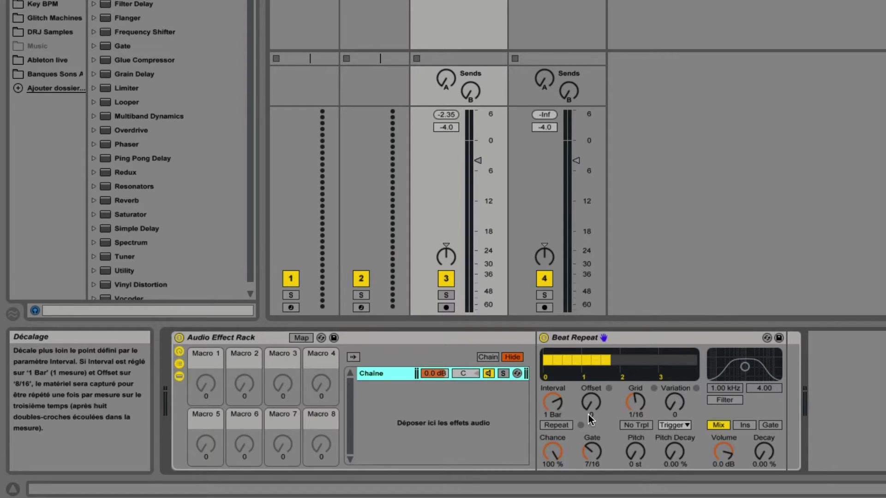
pyautogui.rightClick(543, 338)
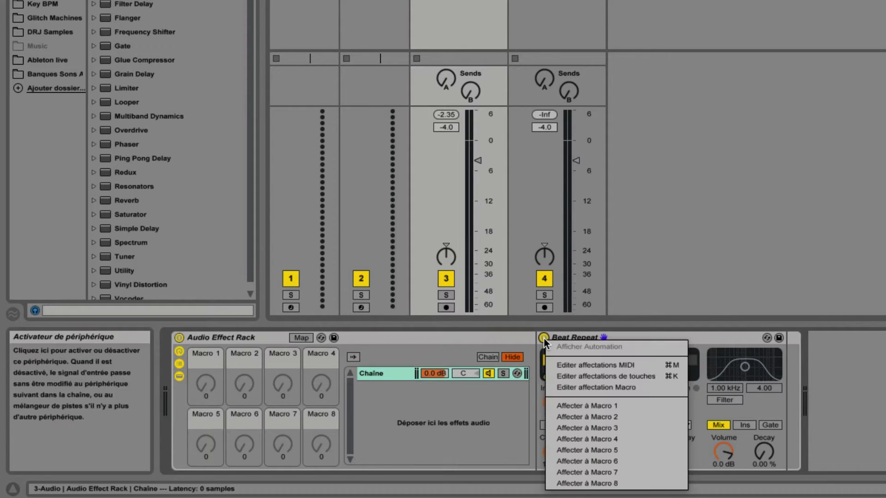
pyautogui.click(599, 405)
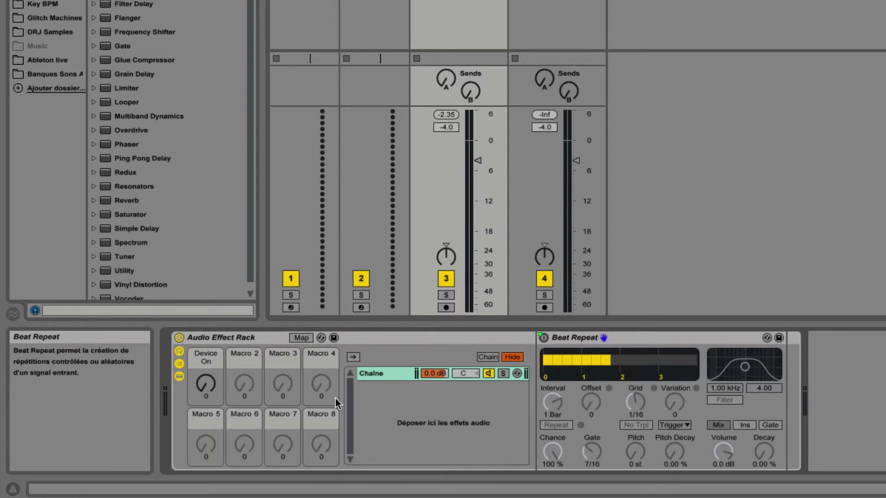
# Step: Set the minimum of the Device On macro mapping to 1, leave mapping mode and try the macro knob
pyautogui.click(302, 337)
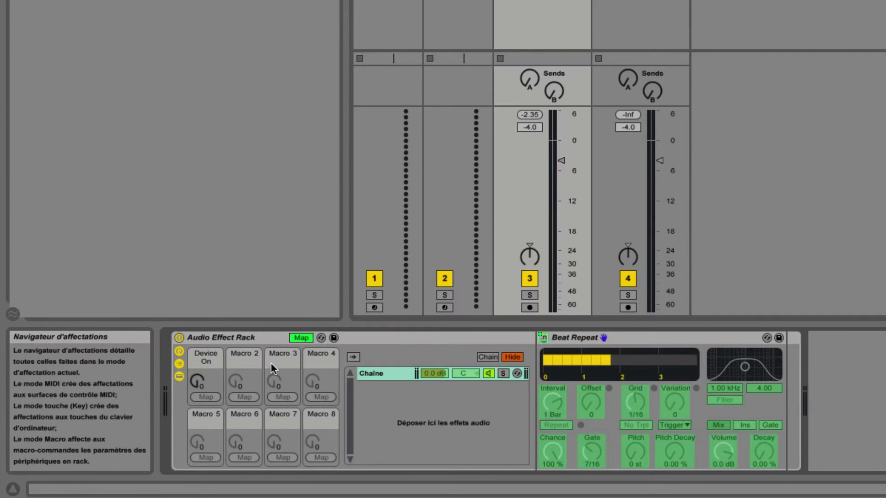
pyautogui.click(292, 101)
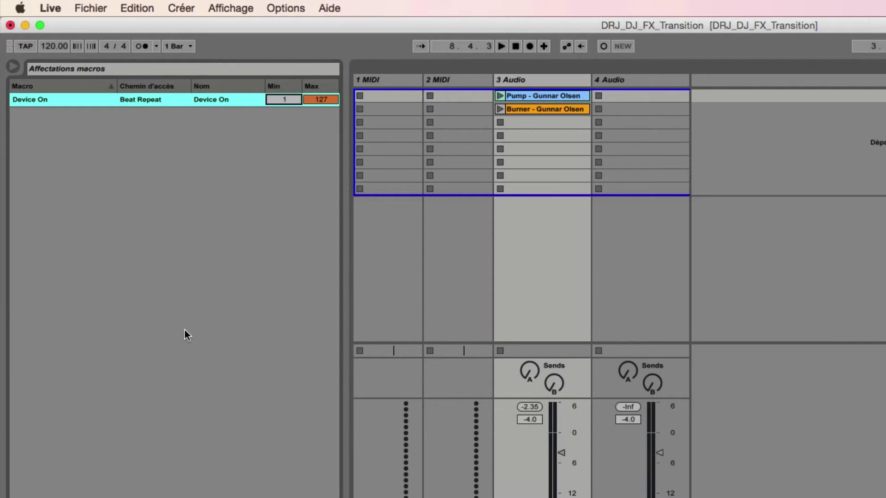
pyautogui.click(298, 338)
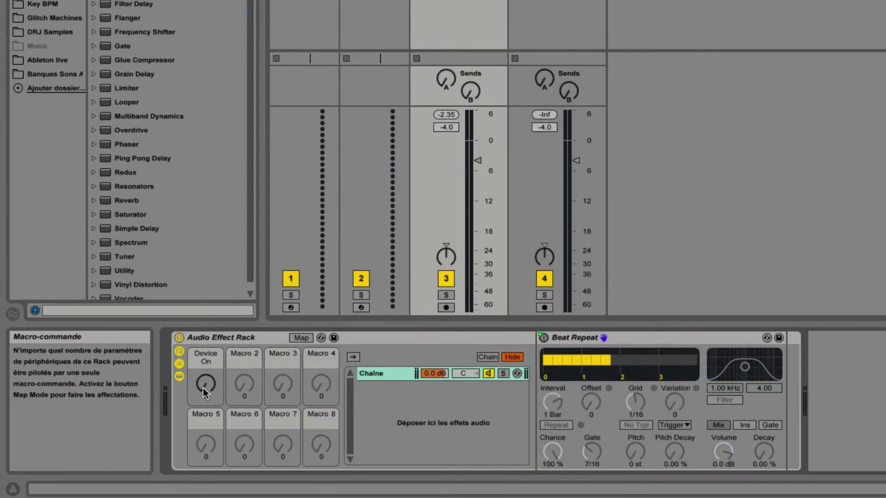
pyautogui.moveTo(203, 388); pyautogui.dragTo(208, 389)
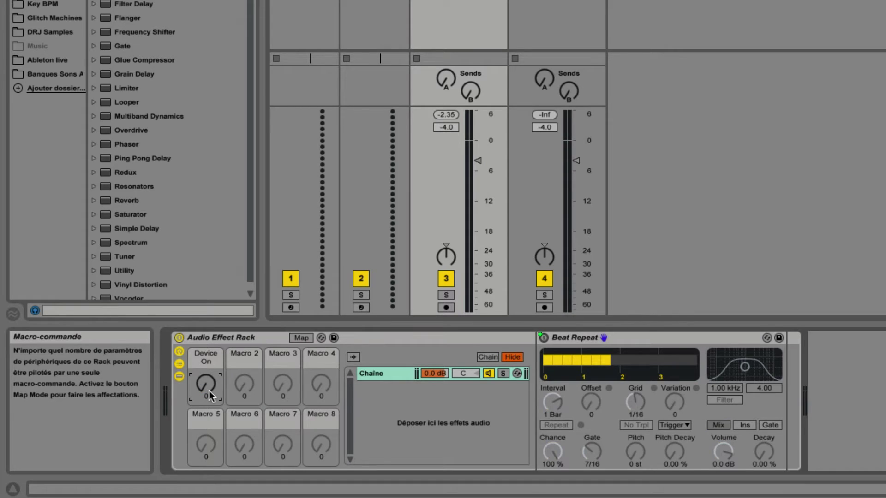
# Step: Map Beat Repeat's Volume to the first macro as well, and sweep the macro up to 6.0 dB and back to -inf dB
pyautogui.rightClick(723, 450)
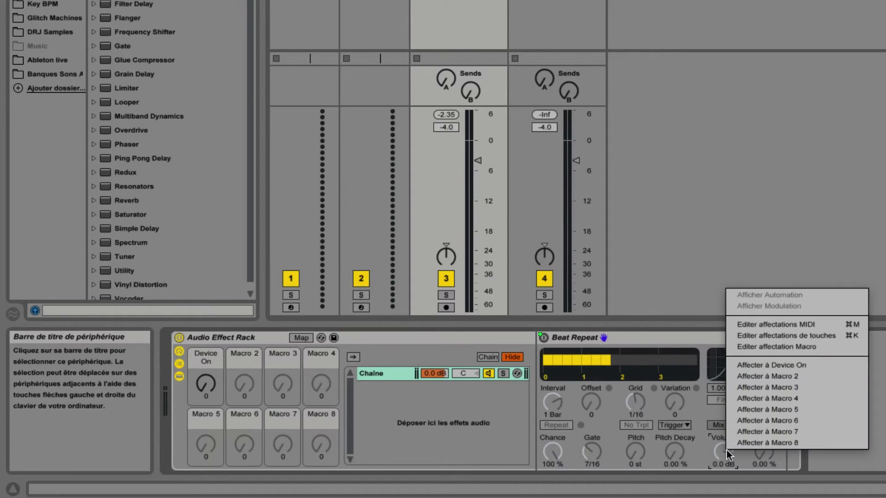
pyautogui.click(779, 367)
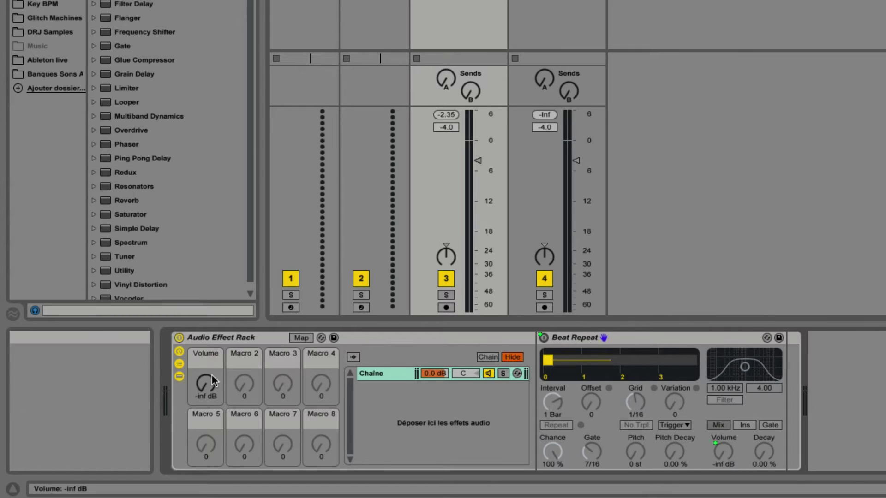
pyautogui.moveTo(206, 384); pyautogui.dragTo(206, 362)
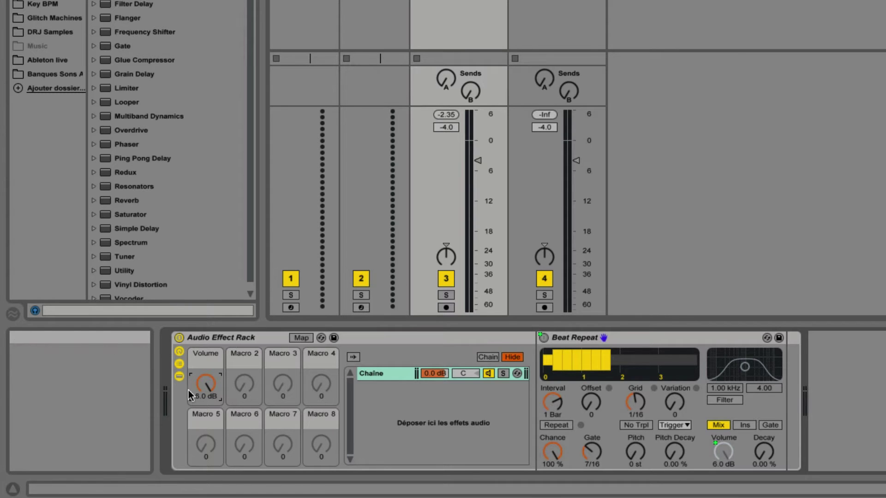
pyautogui.moveTo(190, 396); pyautogui.dragTo(190, 410)
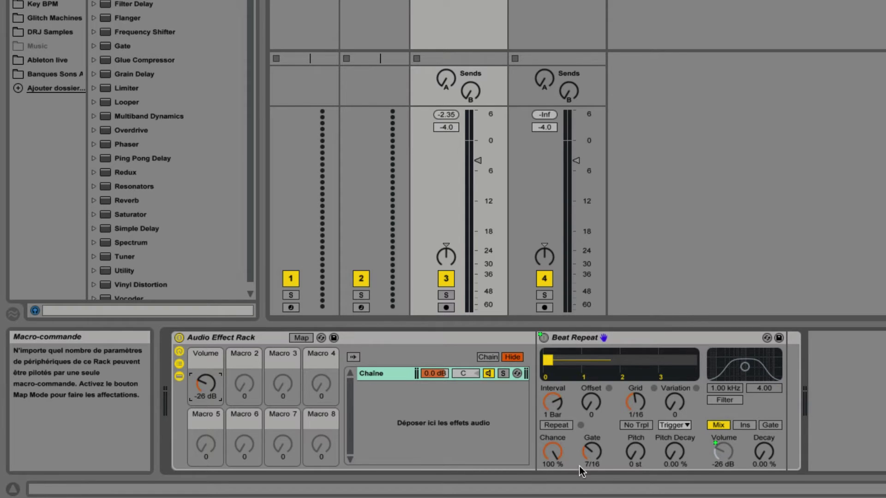
pyautogui.moveTo(200, 390)
pyautogui.mouseDown()
pyautogui.moveTo(201, 398)
pyautogui.moveTo(205, 391)
pyautogui.mouseUp()
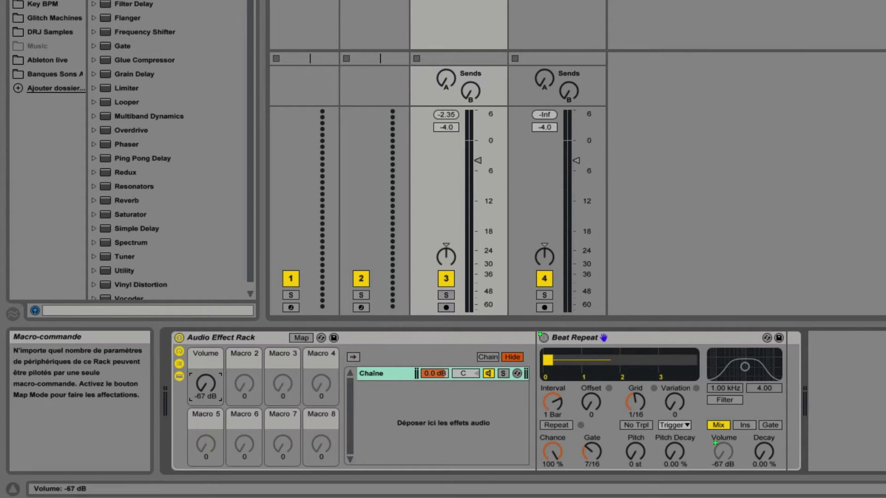
pyautogui.moveTo(205, 391); pyautogui.dragTo(205, 393)
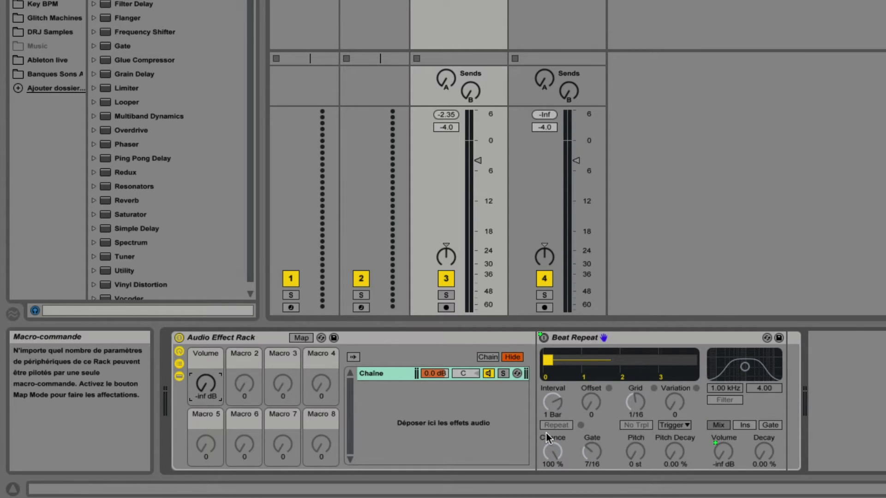
pyautogui.click(728, 453)
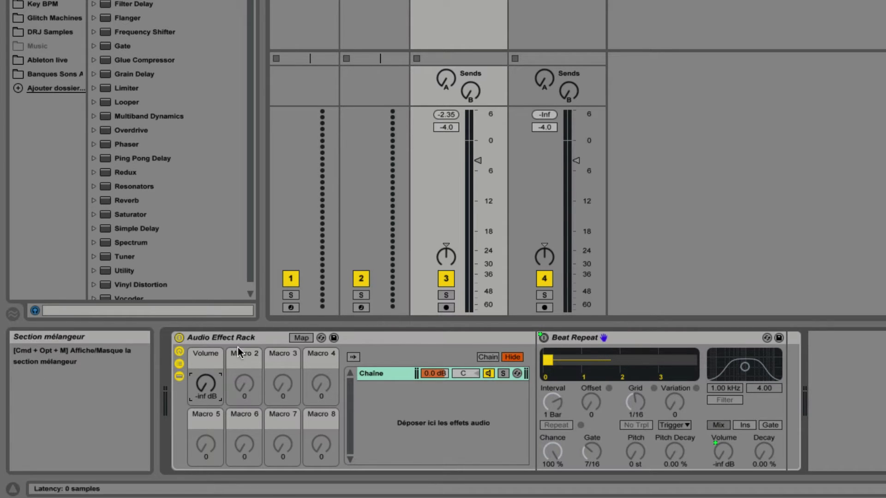
pyautogui.moveTo(205, 383)
pyautogui.mouseDown()
pyautogui.moveTo(205, 362)
pyautogui.moveTo(205, 396)
pyautogui.mouseUp()
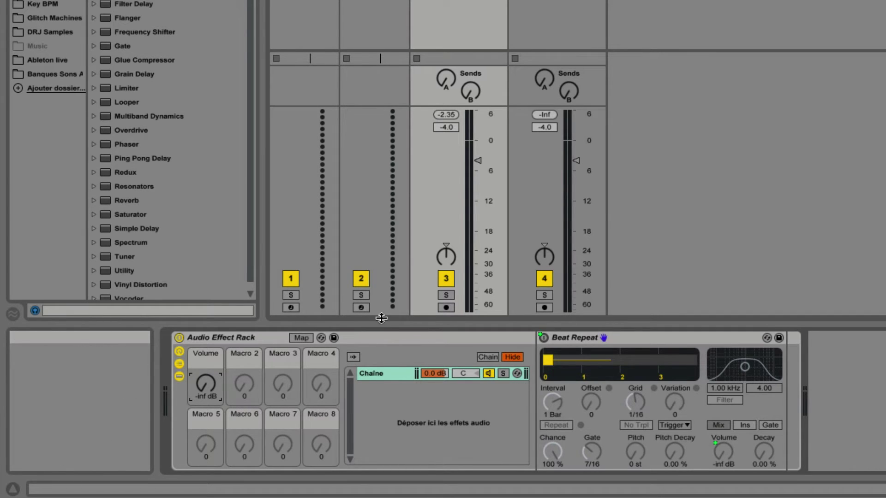
# Step: Play the track while sweeping the Volume macro, and examine the rack's macro mappings
pyautogui.press('space')
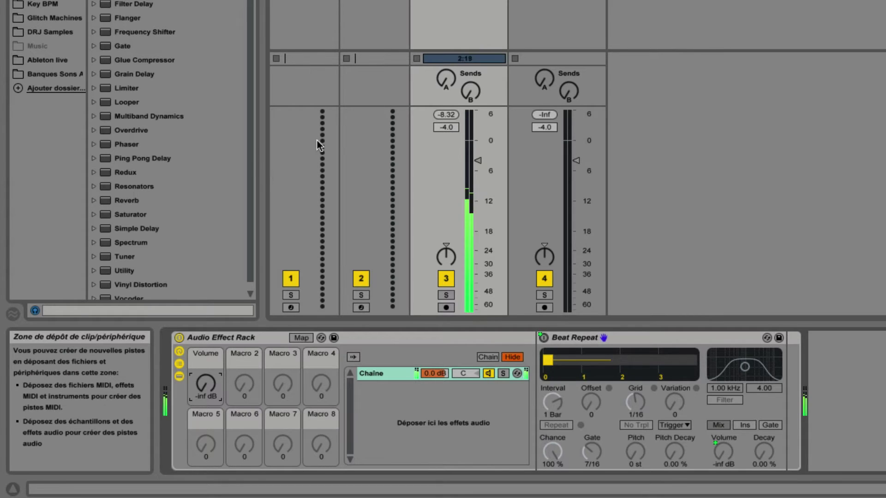
pyautogui.moveTo(206, 391); pyautogui.dragTo(207, 360)
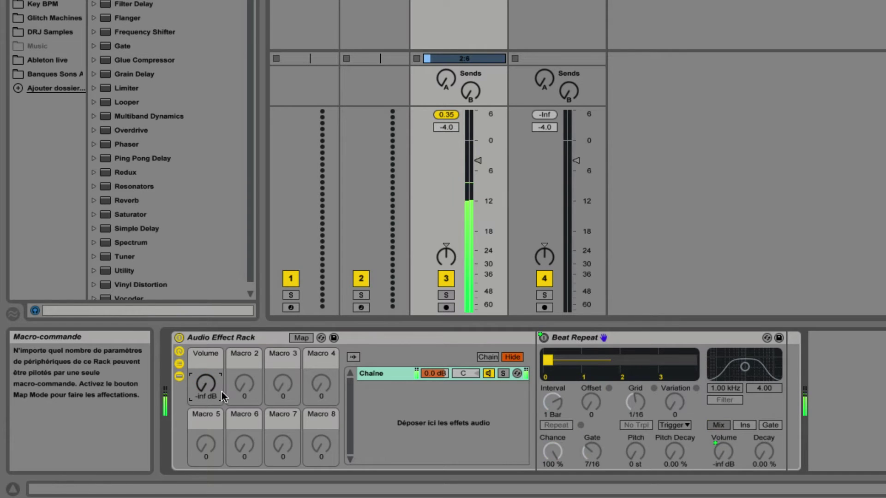
pyautogui.moveTo(207, 391); pyautogui.dragTo(206, 390)
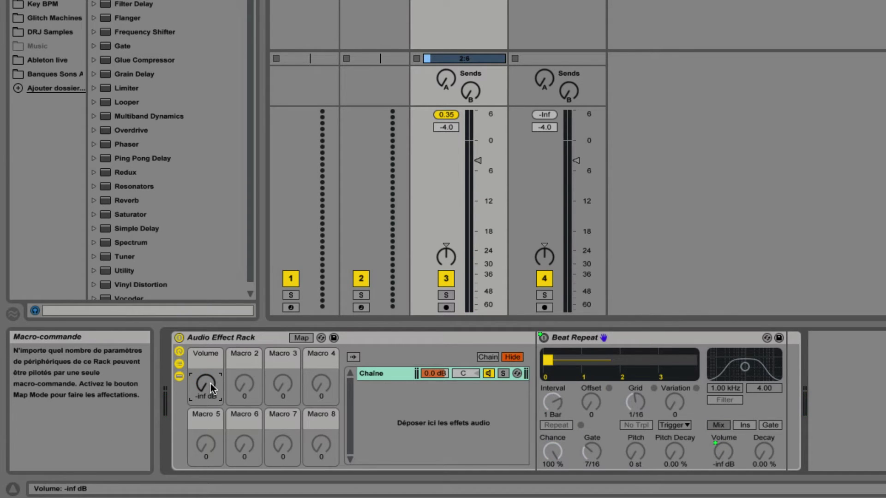
pyautogui.click(301, 338)
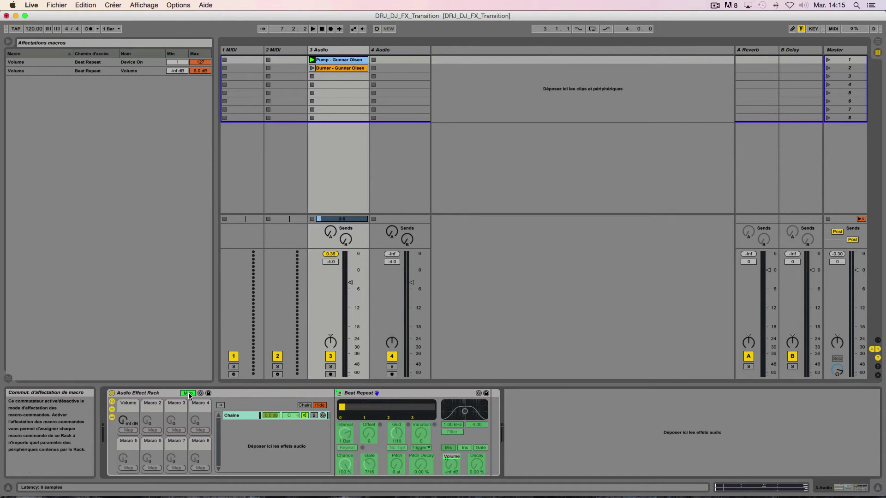
pyautogui.click(188, 393)
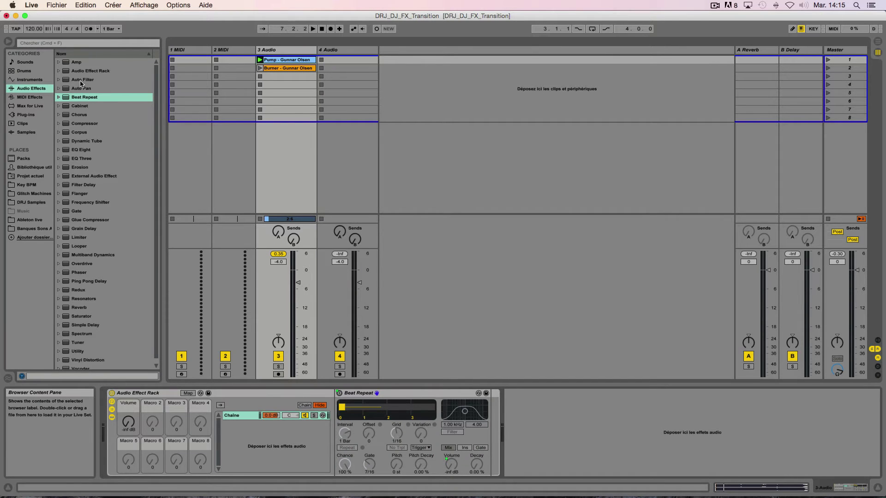
# Step: Add an Auto Filter after Beat Repeat in the chain and set its filter type to high-pass
pyautogui.moveTo(80, 82); pyautogui.dragTo(492, 417)
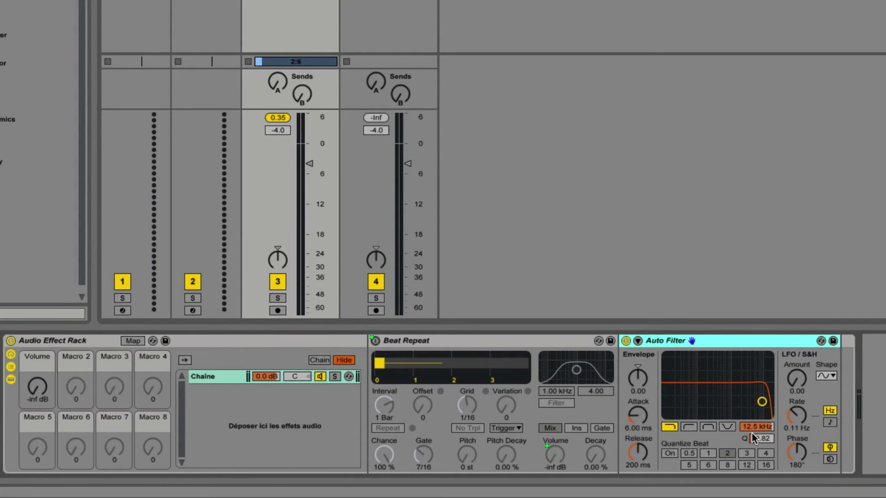
pyautogui.click(689, 427)
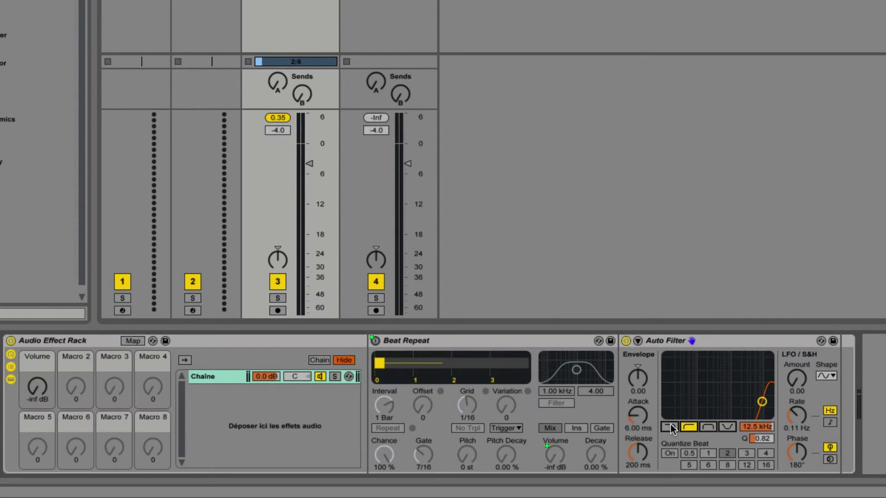
# Step: Lower the Auto Filter frequency to 30.3 Hz, and map its Frequency and Resonance to the first macro
pyautogui.moveTo(761, 427); pyautogui.dragTo(761, 493)
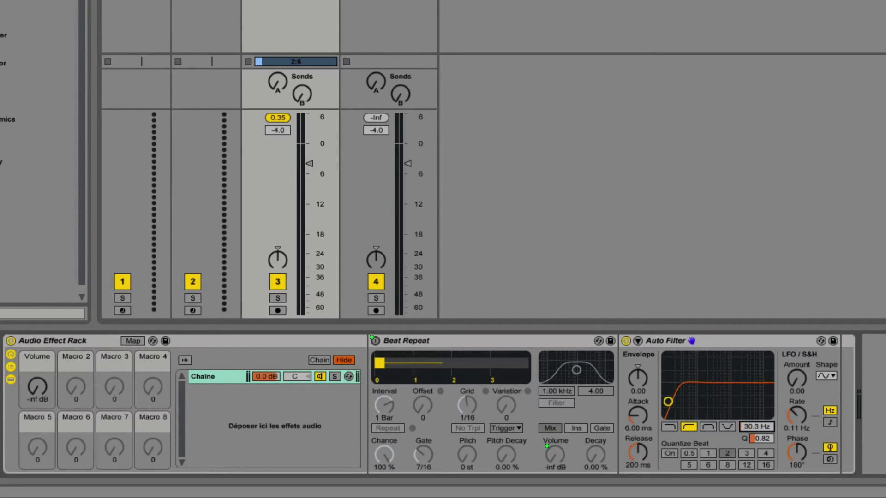
pyautogui.rightClick(758, 425)
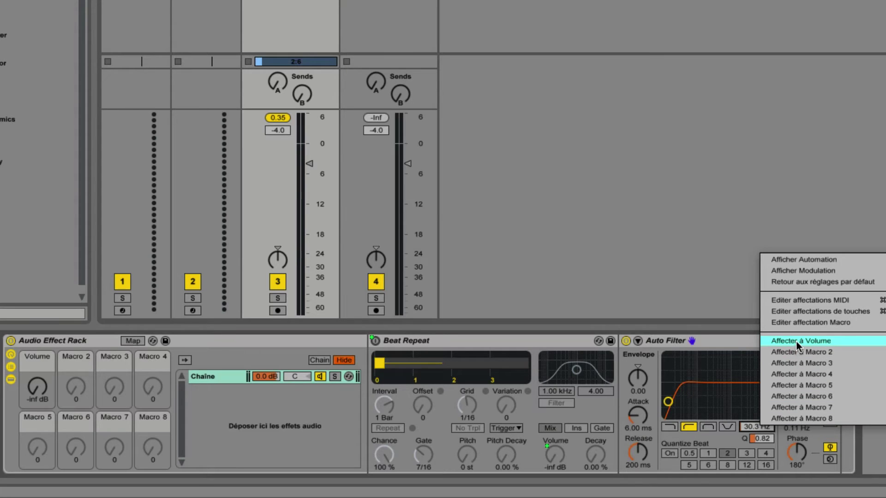
pyautogui.click(796, 341)
pyautogui.rightClick(757, 439)
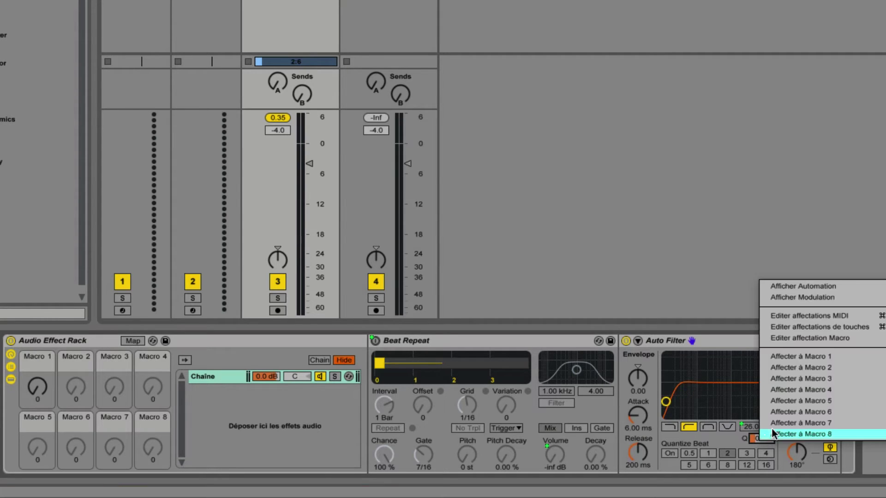
pyautogui.click(794, 356)
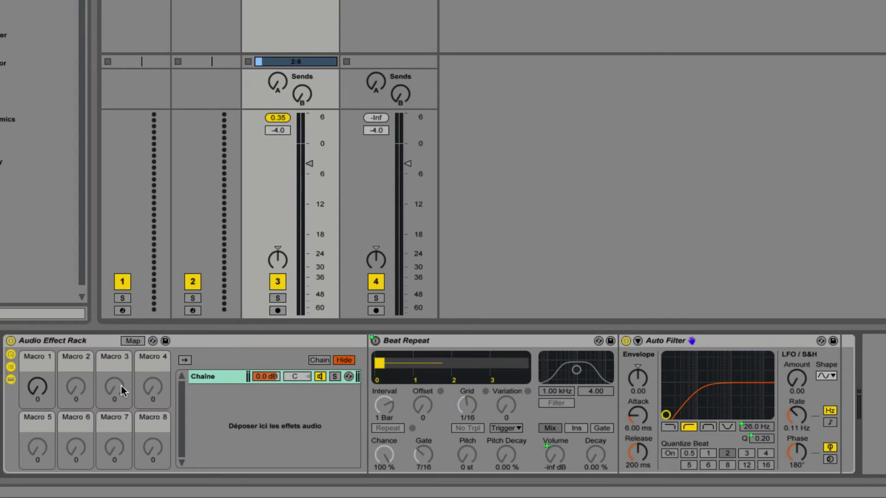
pyautogui.click(36, 385)
# Step: Map Auto Filter's Device On switch to Macro 1 and set the minimum of that mapping to 1
pyautogui.click(134, 341)
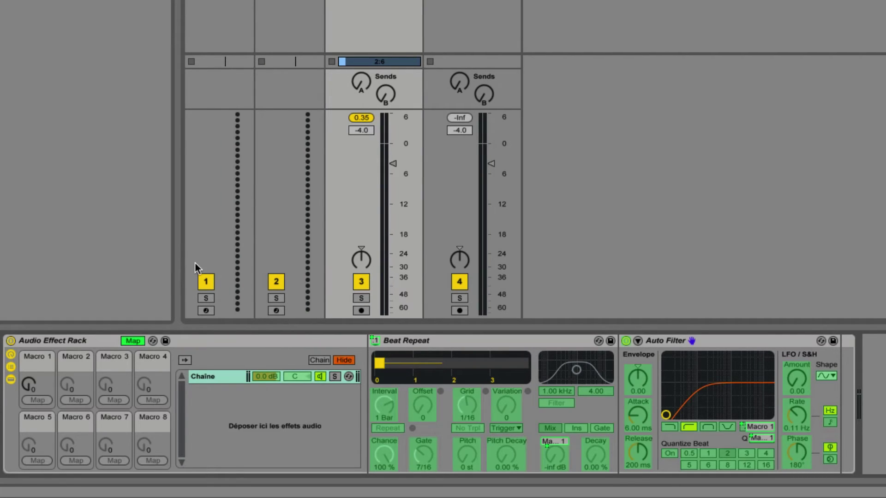
pyautogui.rightClick(626, 342)
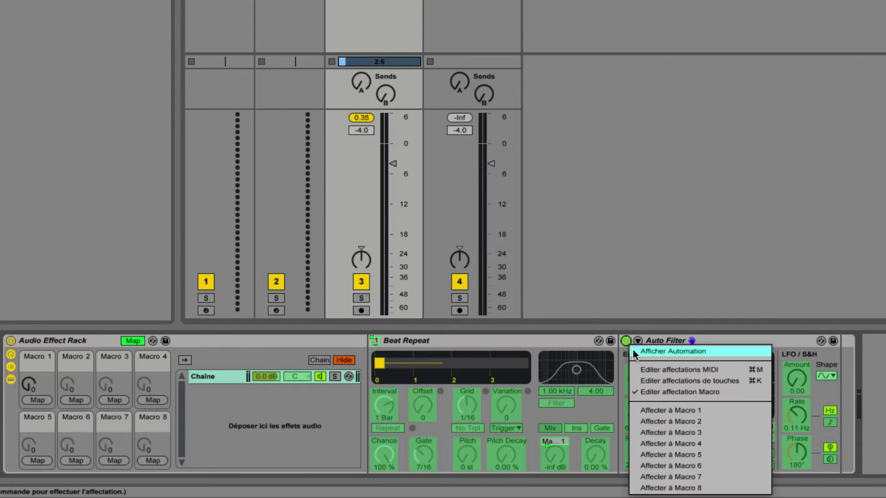
pyautogui.click(665, 409)
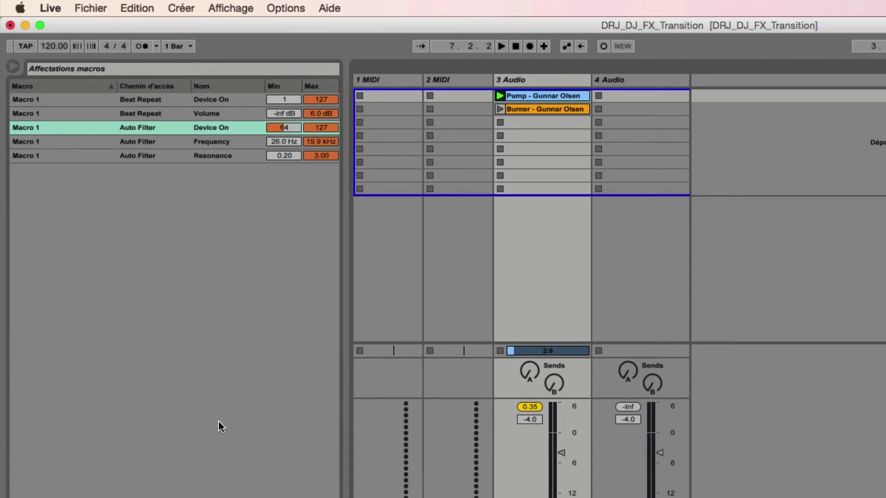
pyautogui.click(278, 127)
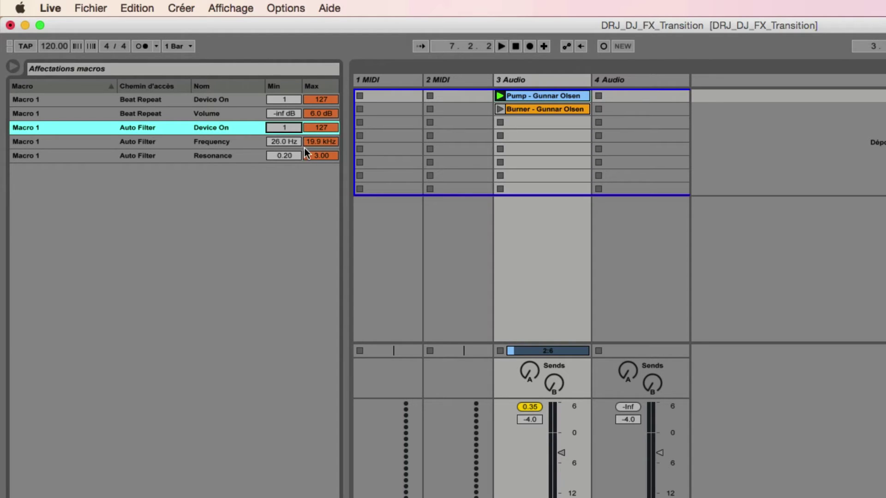
# Step: Set the Auto Filter mapping maximums to 14.6 kHz for Frequency and 2.00 for Resonance, and leave mapping mode
pyautogui.moveTo(318, 142); pyautogui.dragTo(317, 146)
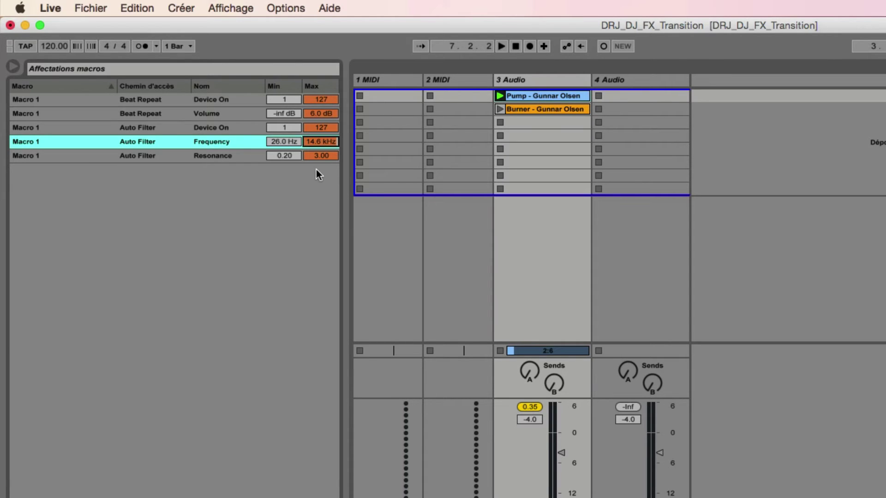
pyautogui.press('Down')
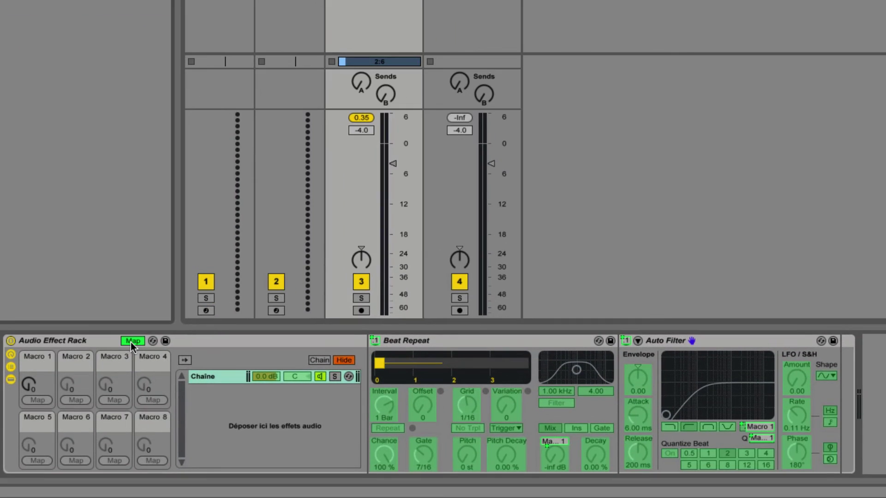
pyautogui.click(132, 341)
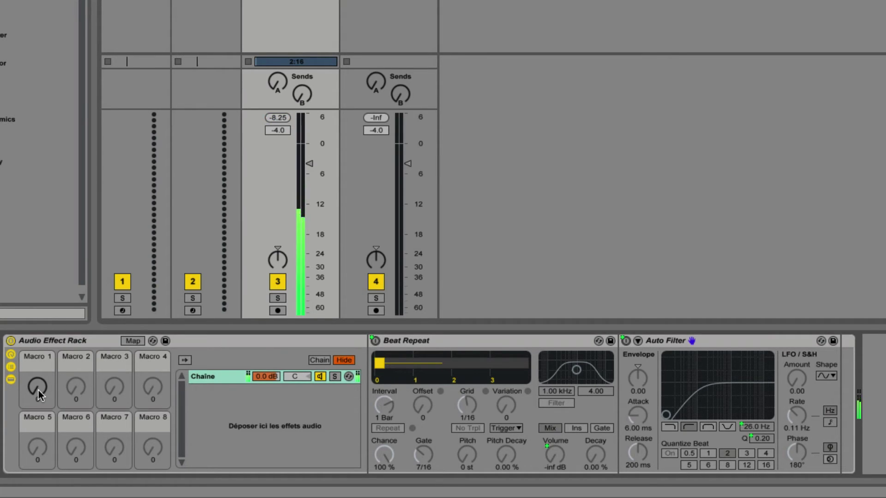
# Step: Sweep Macro 1 up to 127 and back to 0 while the Pump clip plays
pyautogui.moveTo(38, 390); pyautogui.dragTo(38, 331)
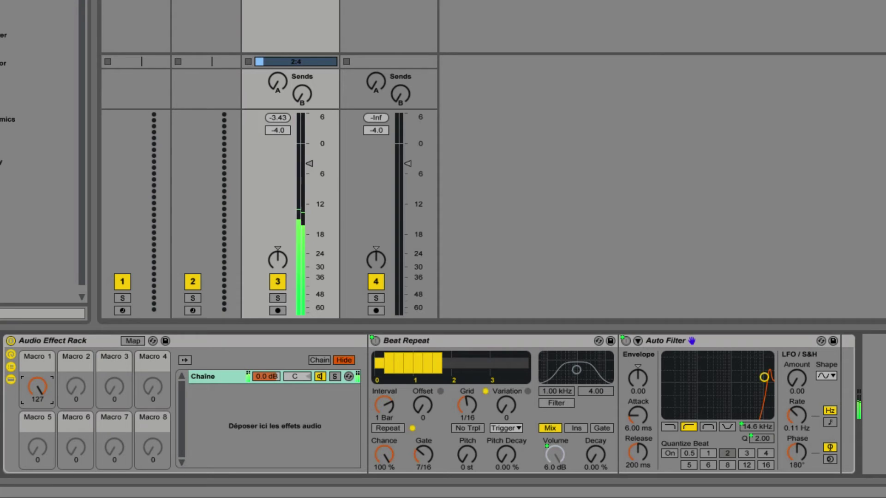
pyautogui.moveTo(38, 331); pyautogui.dragTo(38, 390)
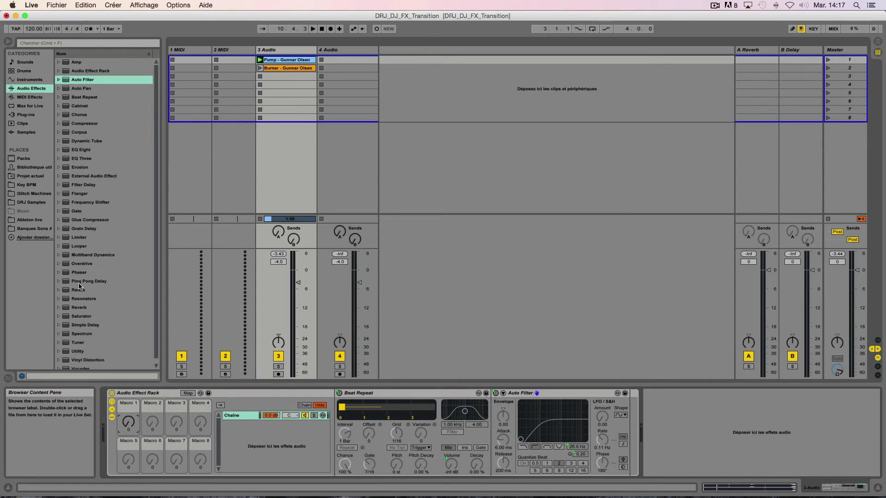
# Step: Add a Ping Pong Delay after Auto Filter, with a filter bandwidth of 9.00 and a synced delay time of 4
pyautogui.moveTo(77, 284); pyautogui.dragTo(631, 424)
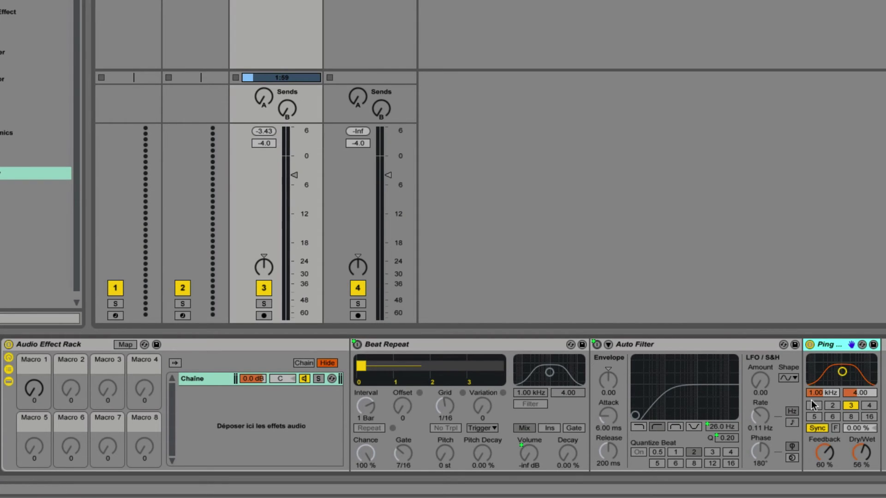
pyautogui.moveTo(858, 396); pyautogui.dragTo(859, 342)
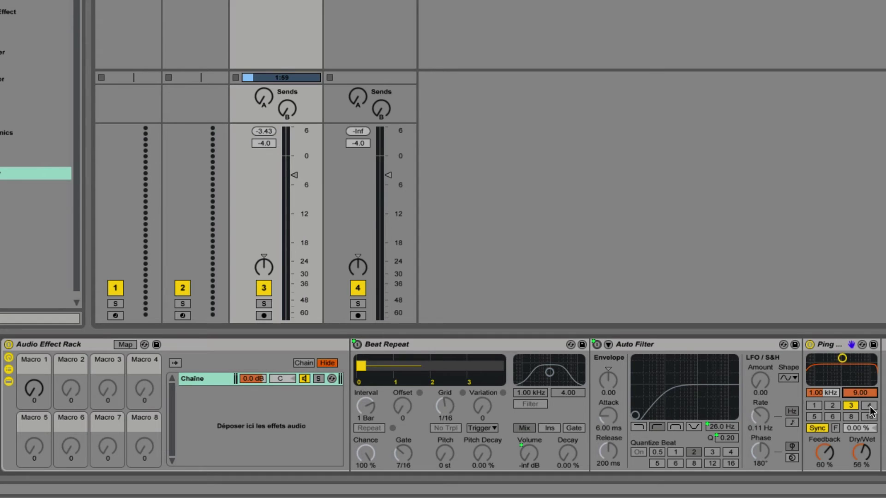
pyautogui.click(869, 407)
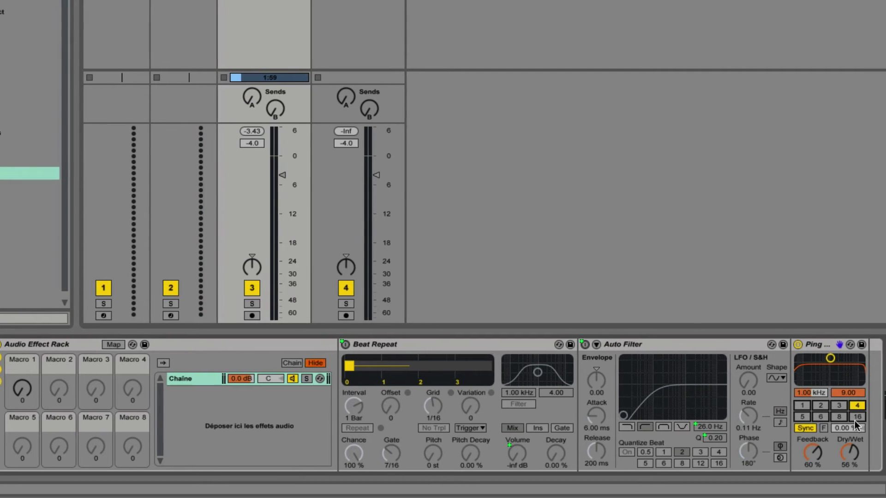
# Step: Map Ping Pong Delay's Feedback and Dry/Wet to Macro 1
pyautogui.rightClick(770, 458)
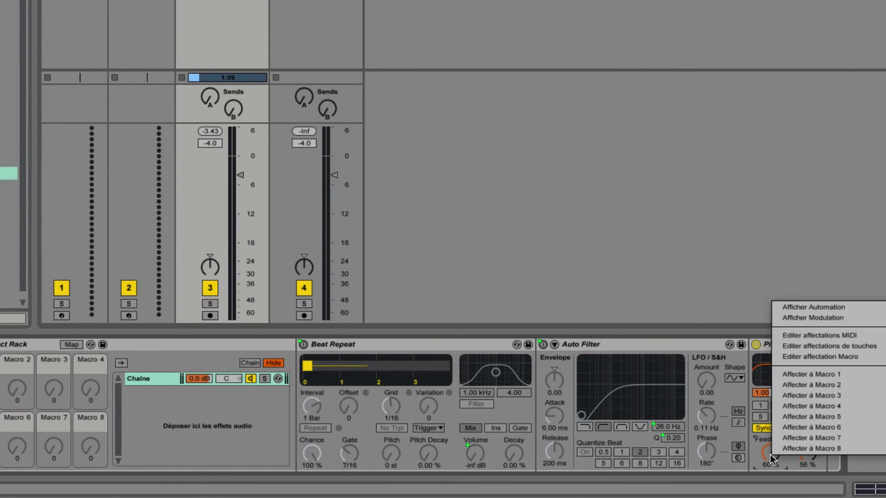
pyautogui.click(803, 371)
pyautogui.rightClick(805, 454)
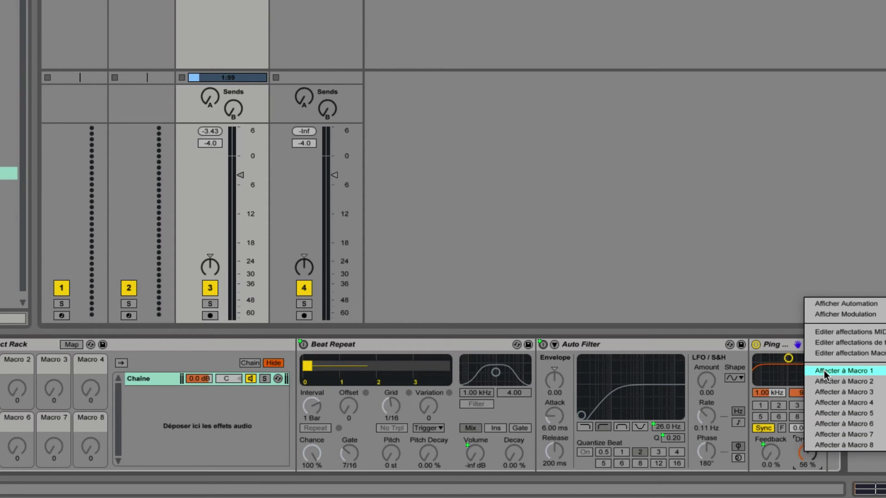
pyautogui.click(825, 375)
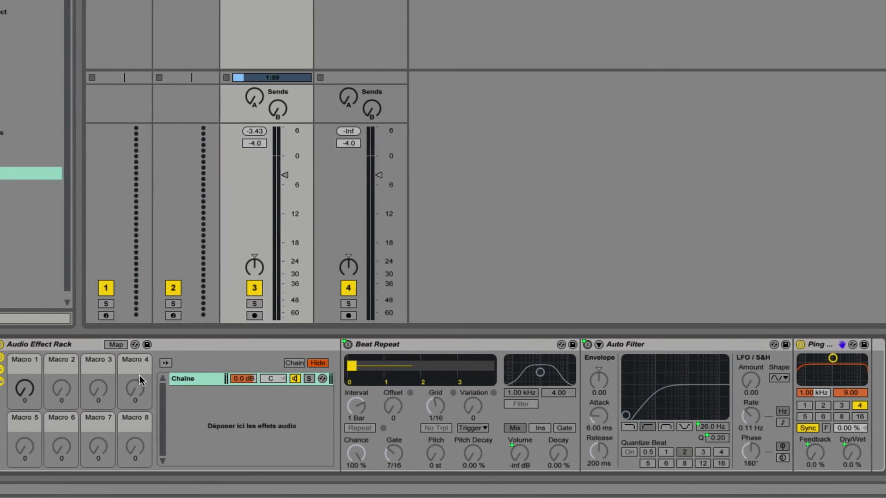
# Step: Review the Ping Pong Delay ranges in the macro mappings and test the combined effects with Macro 1
pyautogui.click(126, 345)
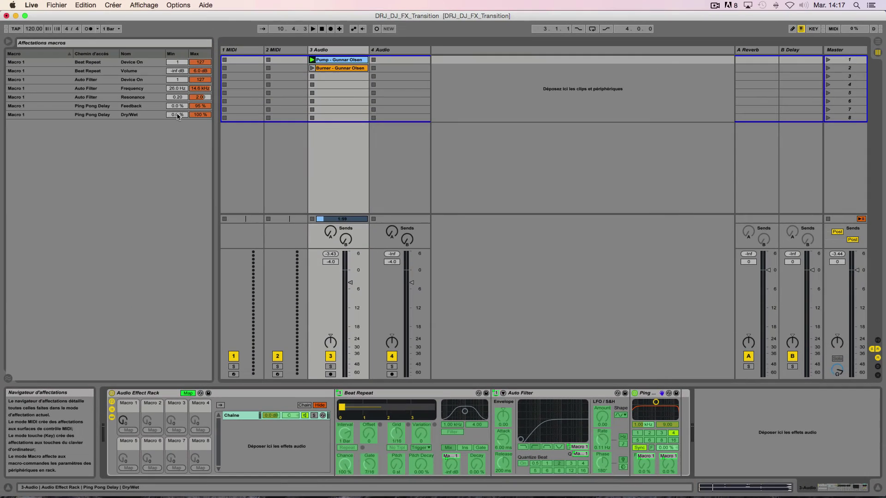
pyautogui.click(188, 393)
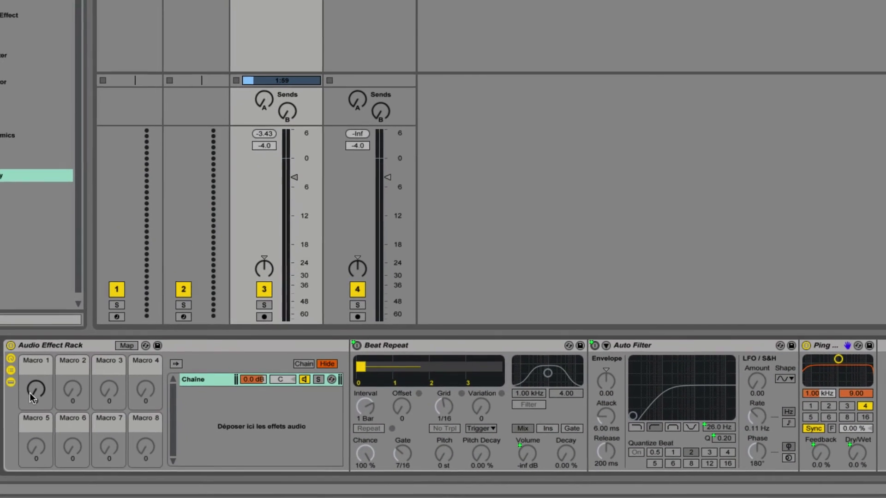
pyautogui.moveTo(37, 392)
pyautogui.mouseDown()
pyautogui.moveTo(37, 286)
pyautogui.moveTo(38, 398)
pyautogui.mouseUp()
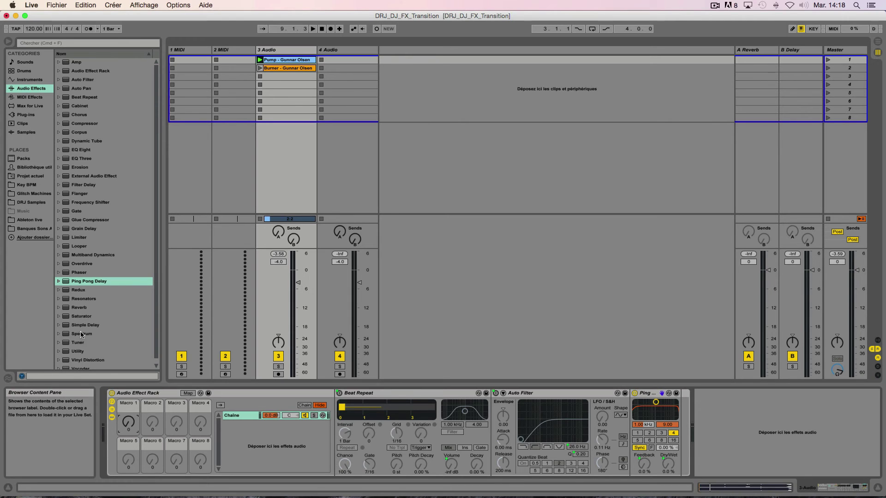
# Step: Add a Reverb after Ping Pong Delay in the rack and map its Dry/Wet to Macro 1
pyautogui.click(69, 307)
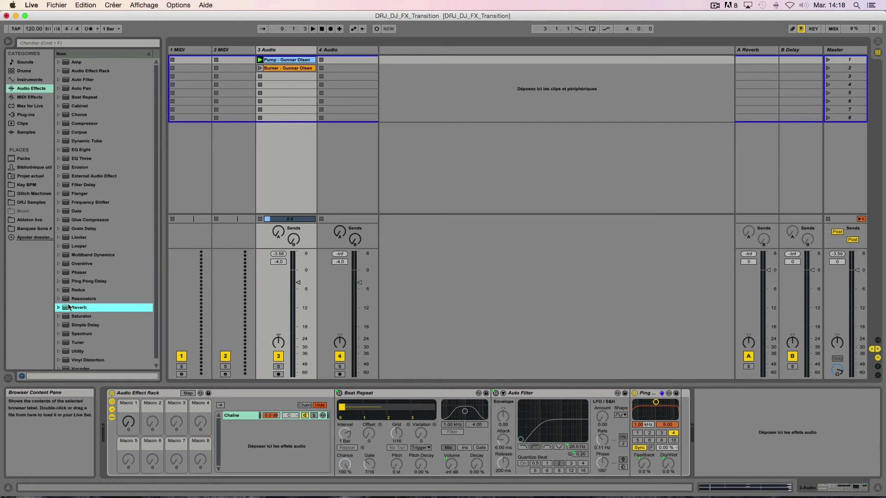
pyautogui.moveTo(69, 306); pyautogui.dragTo(678, 413)
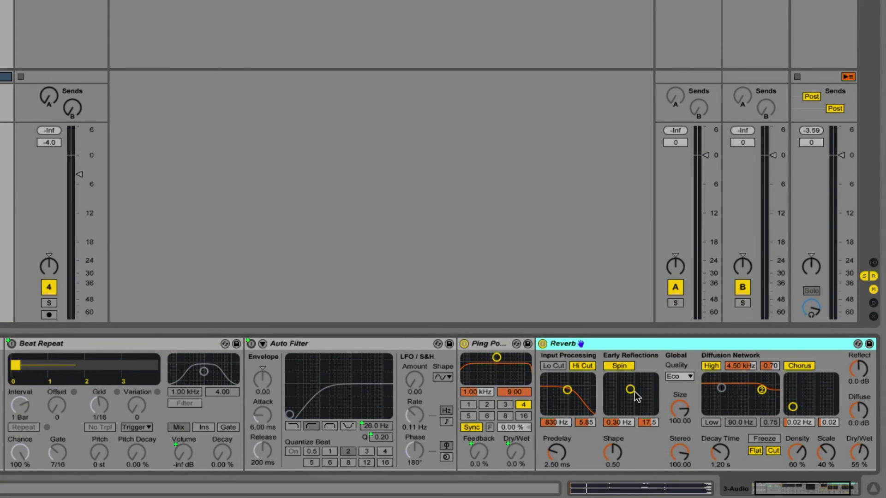
pyautogui.rightClick(859, 457)
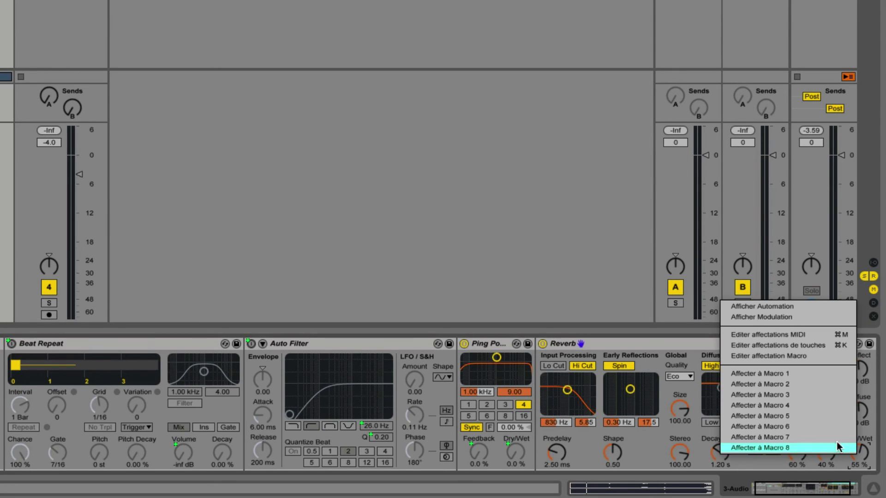
pyautogui.click(782, 373)
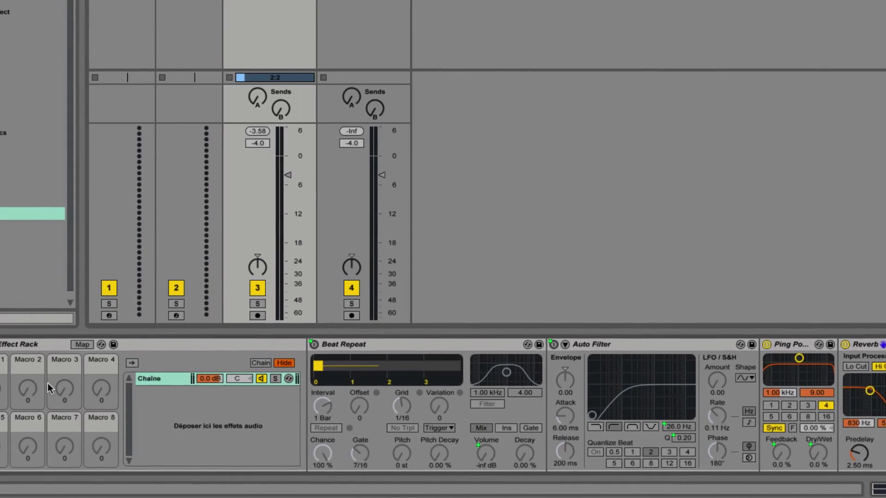
# Step: Set the maximum of the Reverb Dry/Wet macro mapping to 55 % and leave mapping mode
pyautogui.hscroll(-2, 48, 383)
pyautogui.click(124, 346)
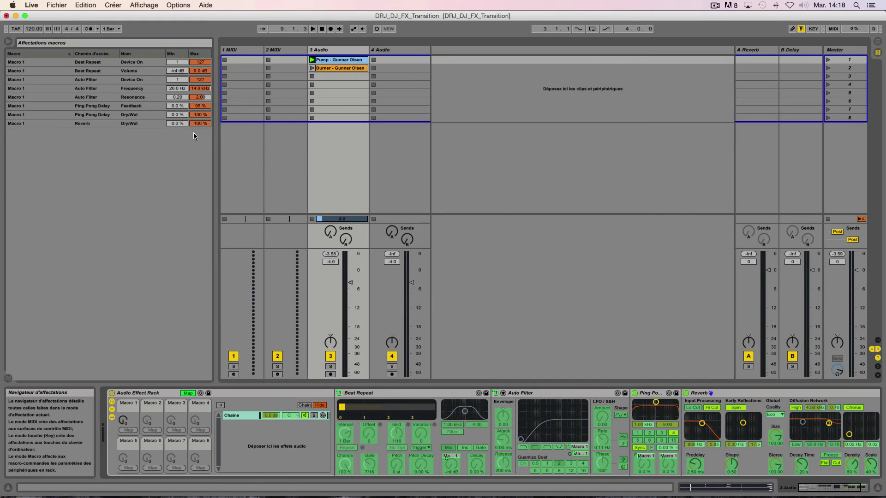
pyautogui.click(195, 125)
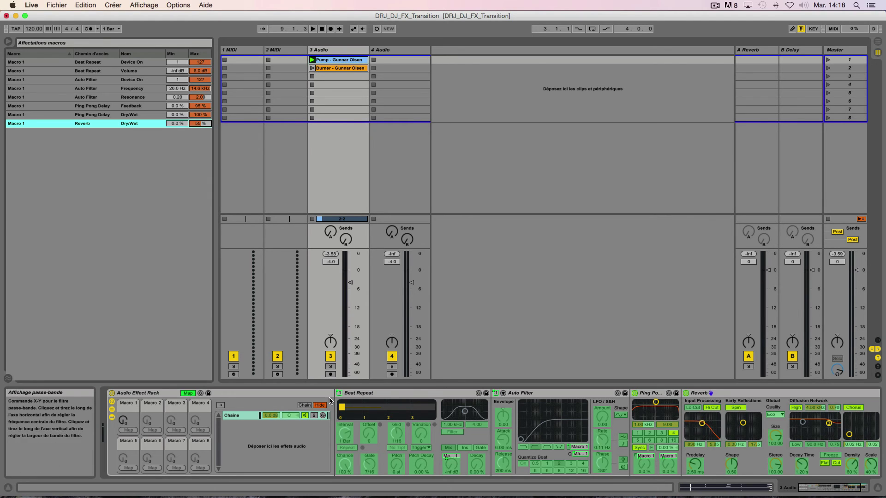
pyautogui.click(188, 393)
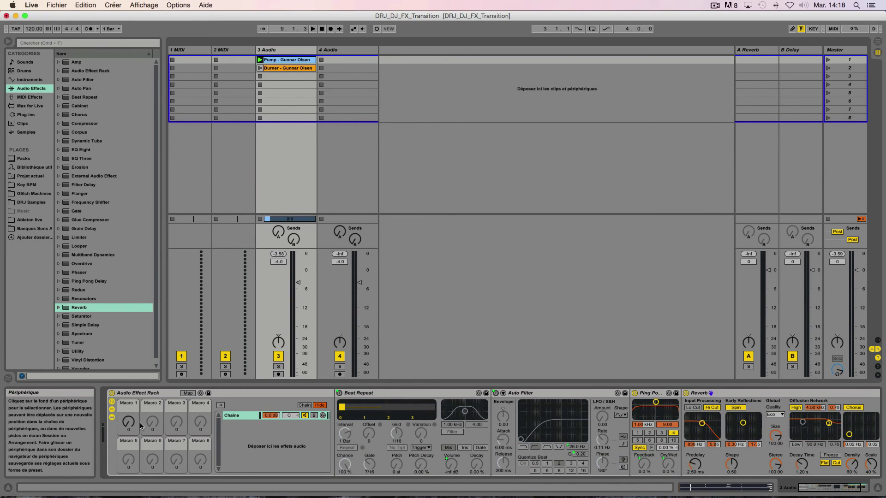
# Step: Start playback, sweep Macro 1 up and back to 0, and hide the Info View
pyautogui.press('space')
pyautogui.moveTo(129, 423); pyautogui.dragTo(130, 382)
pyautogui.moveTo(128, 422); pyautogui.dragTo(129, 475)
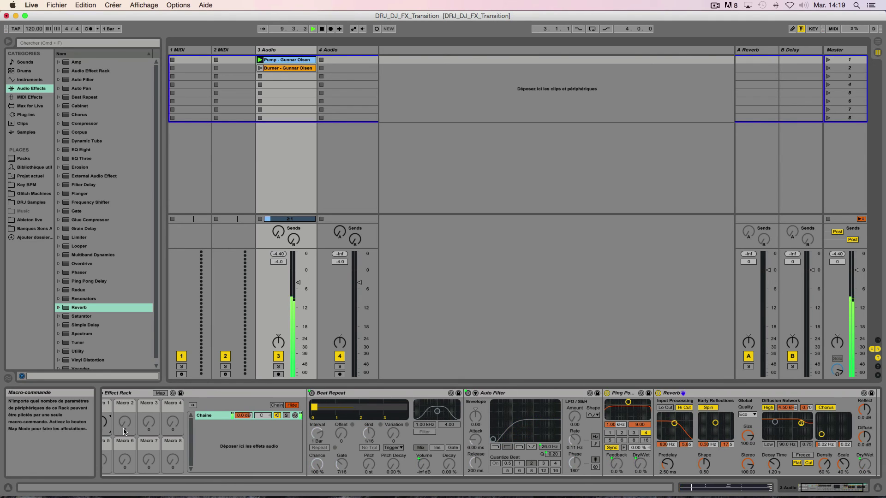
pyautogui.click(8, 488)
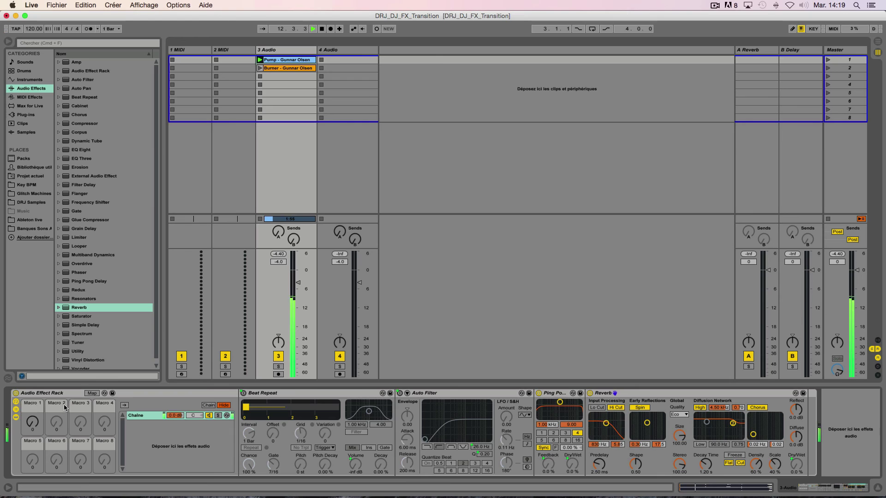
# Step: Perform a transition by raising Macro 1 to 127, launching the Burner clip and returning the macro to 0, and stop playback
pyautogui.moveTo(33, 427); pyautogui.dragTo(32, 341)
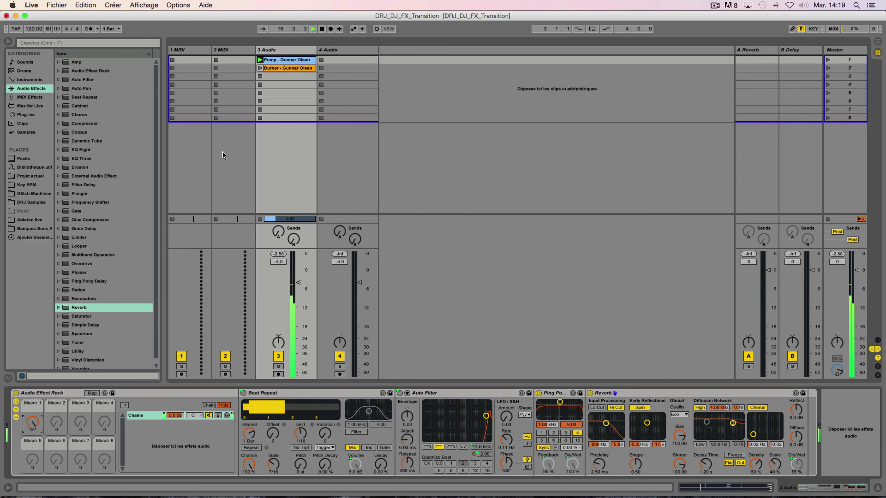
pyautogui.click(259, 69)
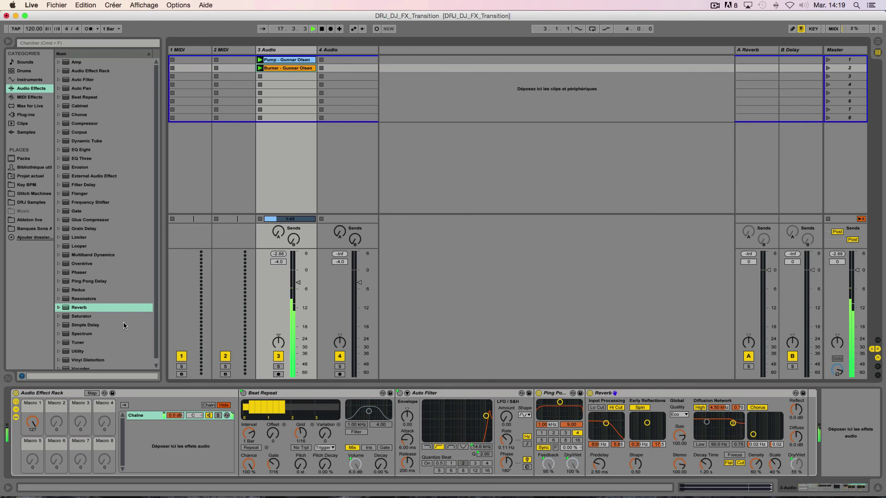
pyautogui.moveTo(32, 432); pyautogui.dragTo(32, 485)
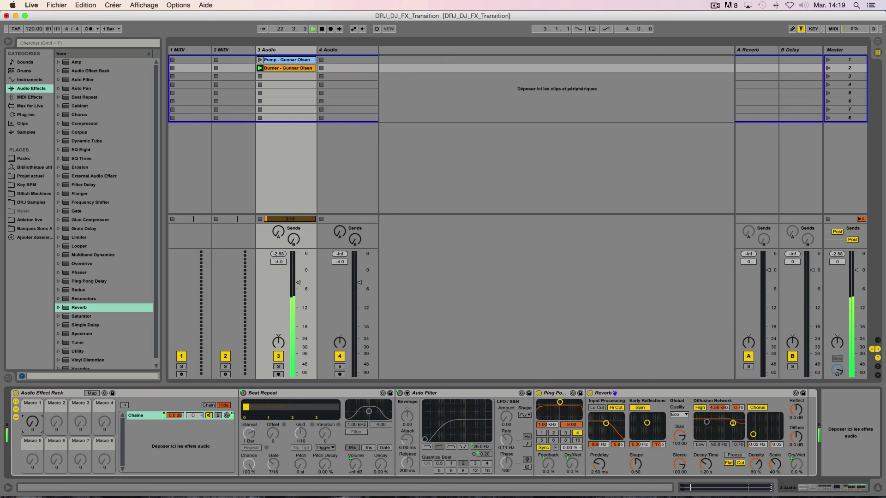
pyautogui.press('space')
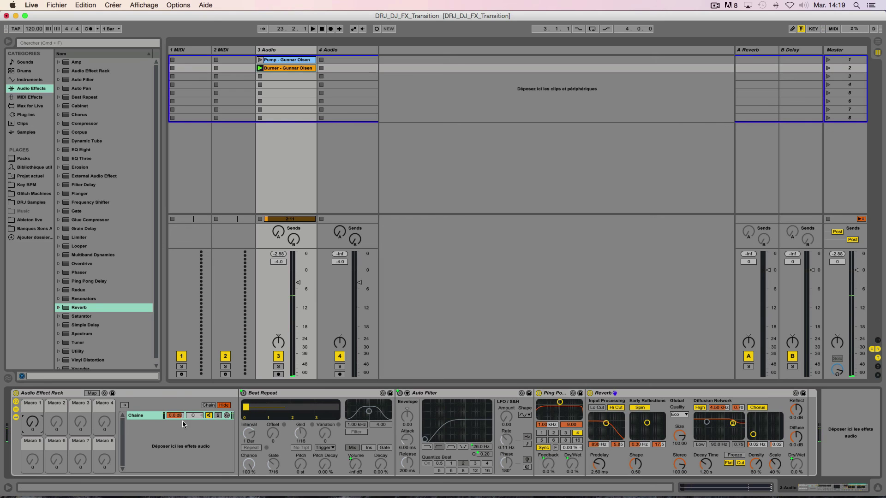